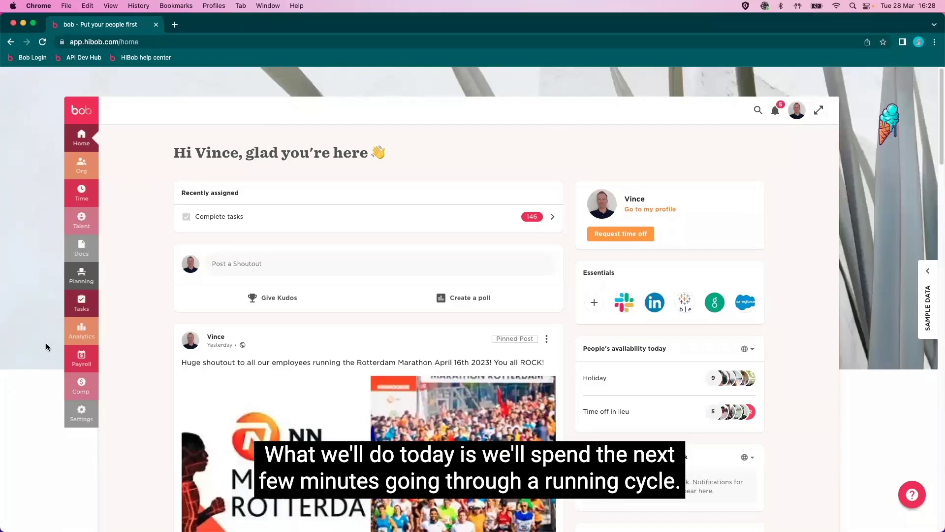
Open Compensation Management to list the draft, running Mid Year 2023 and approved Year End 2022 cycles.
{"action": "left_click", "coordinate": [81, 387]}
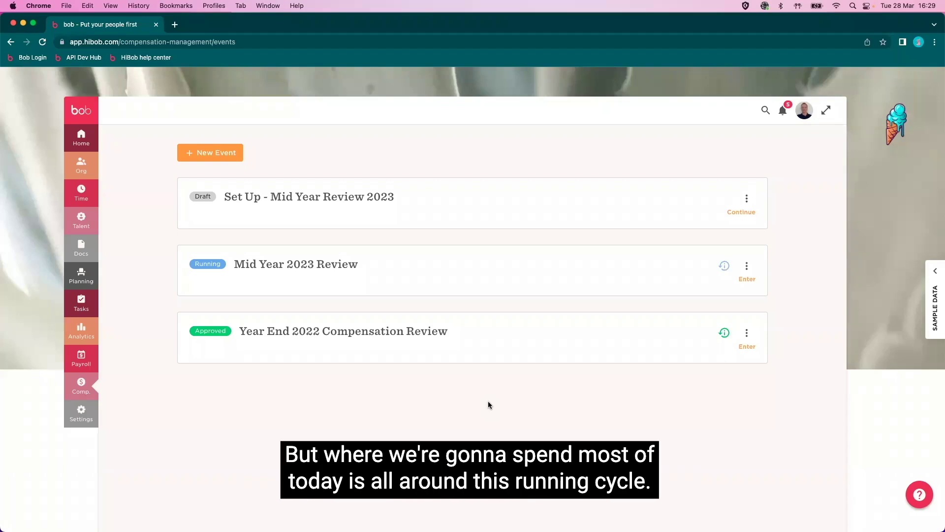
Enter the running Mid Year 2023 Review cycle to see its 201 worksheets and planner statuses.
{"action": "left_click", "coordinate": [747, 279]}
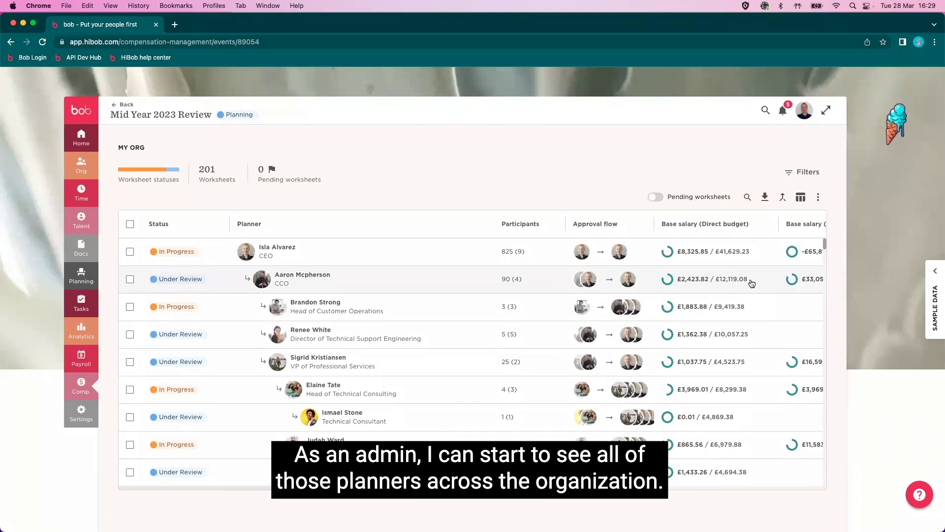
Open the CEO's worksheet and scroll right to the 4% base salary increase columns.
{"action": "left_click", "coordinate": [290, 255]}
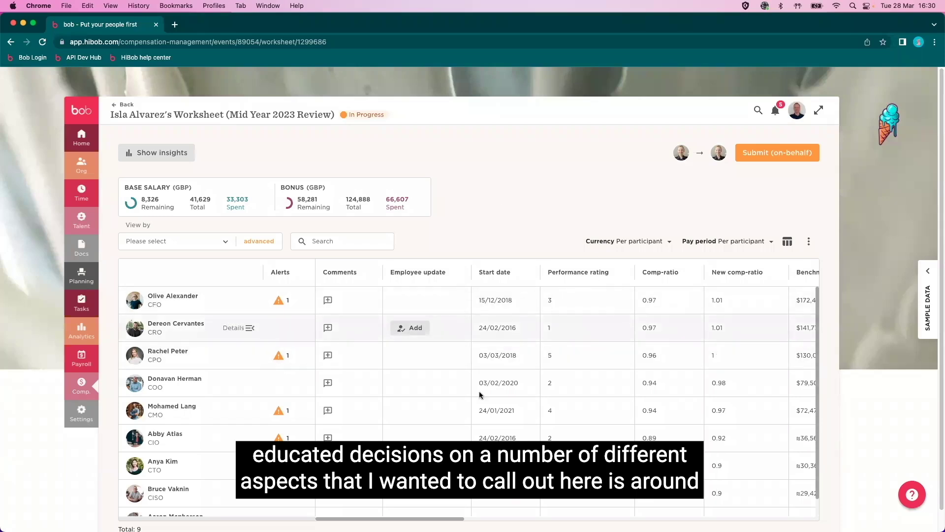
{"action": "scroll", "coordinate": [599, 292], "scroll_direction": "right", "scroll_amount": 10}
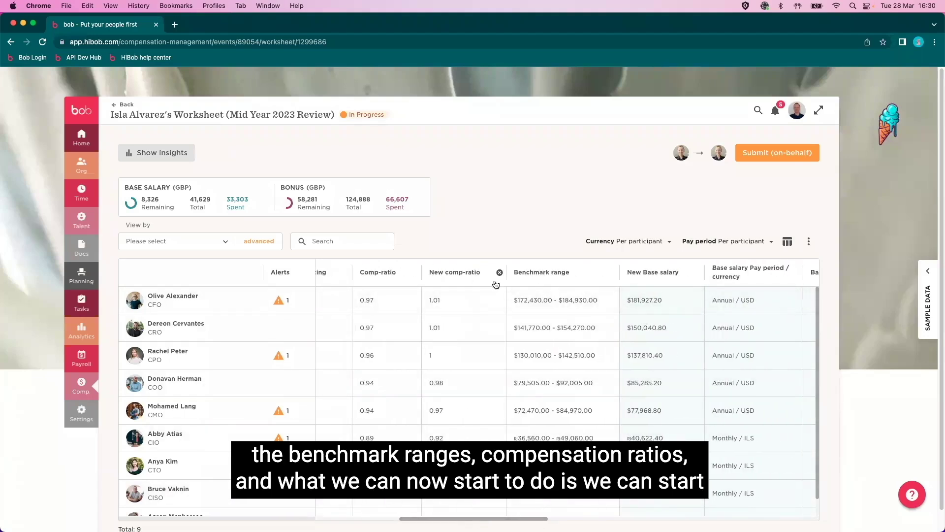
{"action": "left_click_drag", "start_coordinate": [529, 519], "coordinate": [661, 518]}
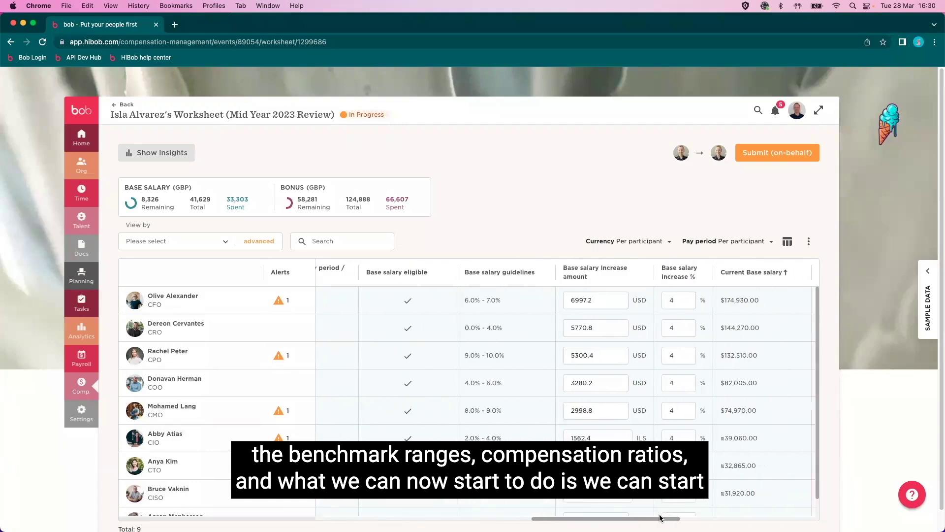
Change the CFO's increase to 5%, then bulk-allocate a 3% base salary increase to all direct reports.
{"action": "left_click", "coordinate": [685, 300]}
{"action": "key", "text": "BackSpace"}
{"action": "type", "text": "5"}
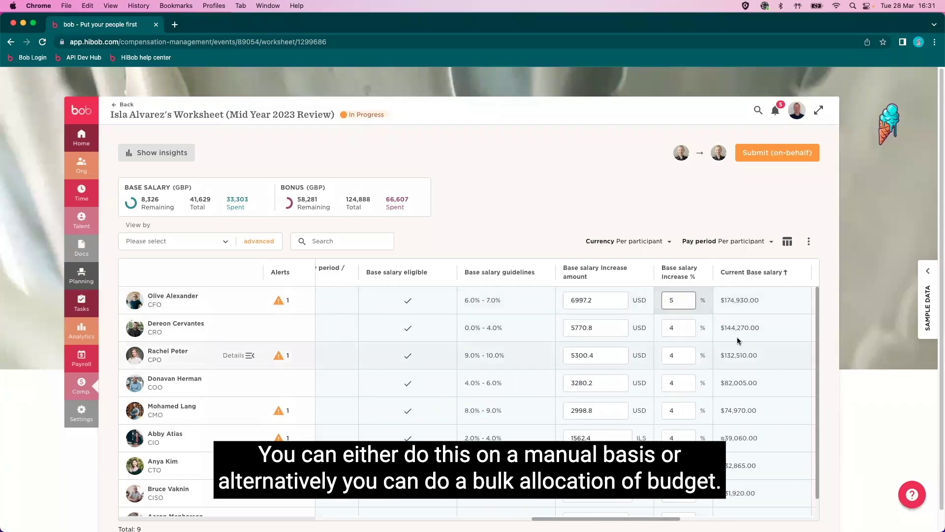
{"action": "left_click", "coordinate": [808, 241]}
{"action": "mouse_move", "coordinate": [790, 281]}
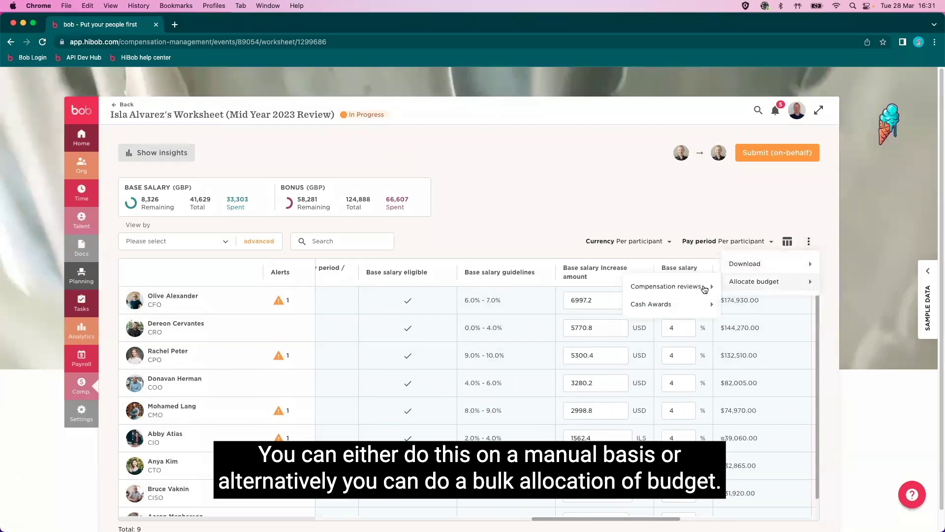
{"action": "mouse_move", "coordinate": [703, 286]}
{"action": "left_click", "coordinate": [568, 294]}
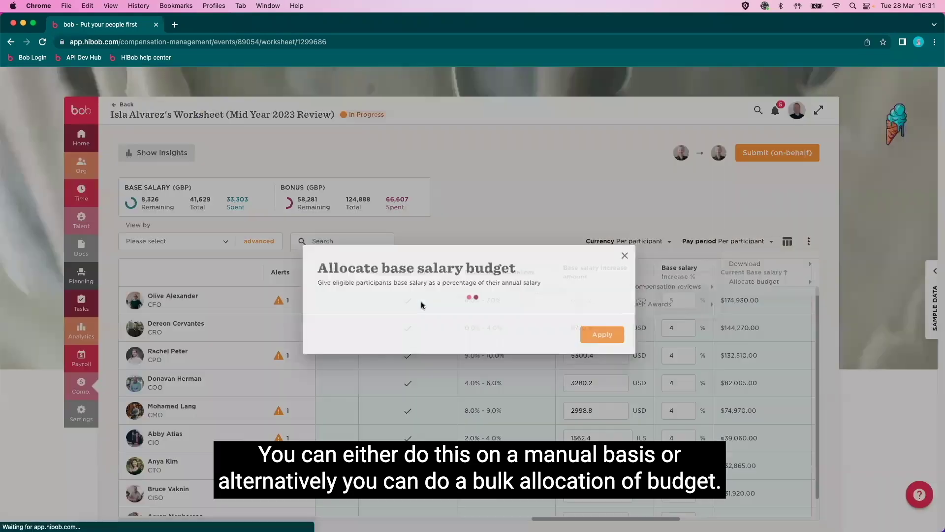
{"action": "left_click", "coordinate": [355, 311]}
{"action": "type", "text": "3"}
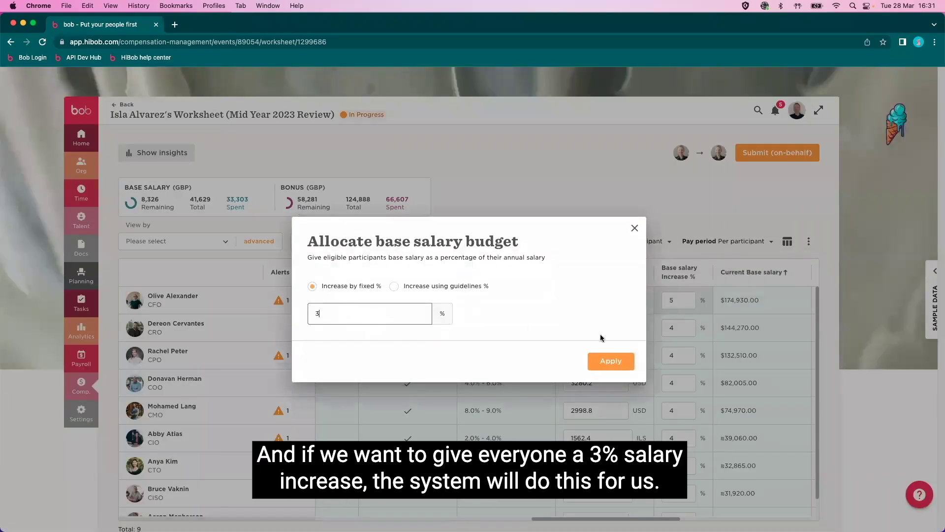
{"action": "left_click", "coordinate": [598, 362]}
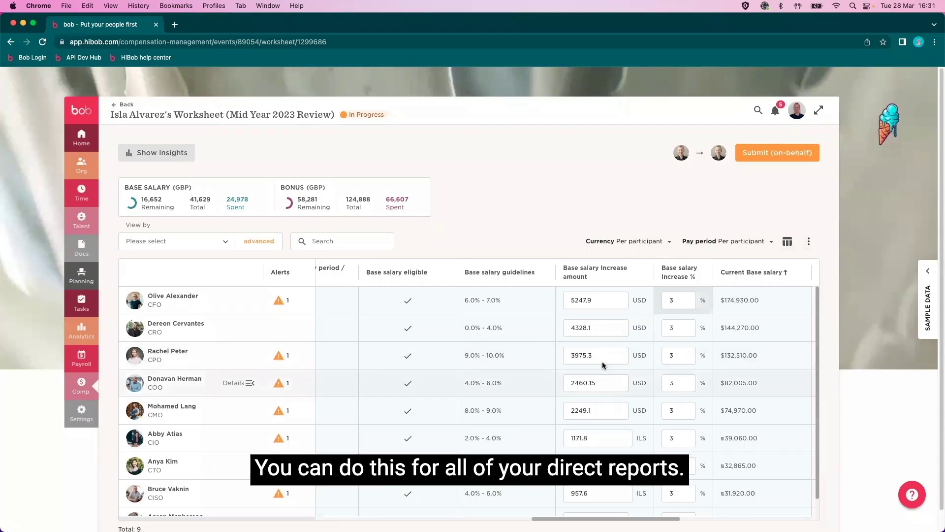
Check the bonus allocation options, close them unused, dismiss the system pop-up and scroll back left.
{"action": "left_click", "coordinate": [808, 241]}
{"action": "mouse_move", "coordinate": [754, 281]}
{"action": "mouse_move", "coordinate": [694, 305]}
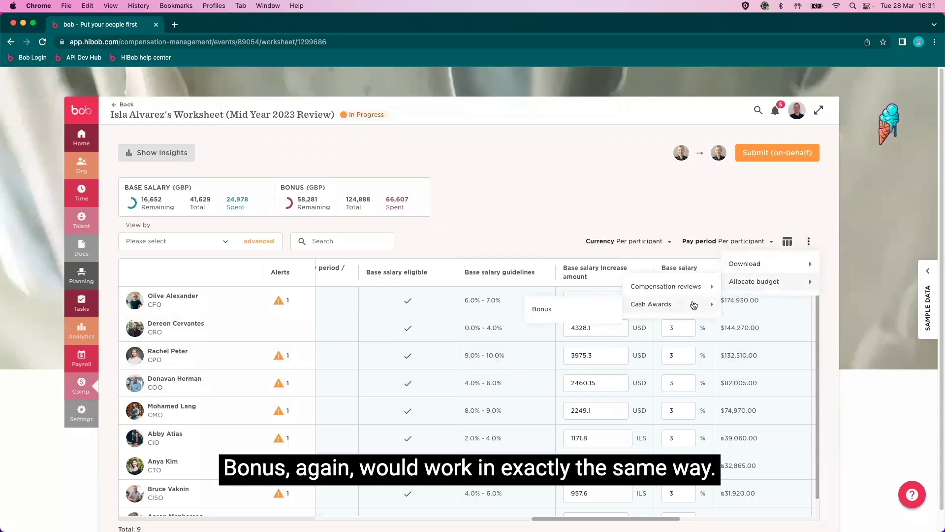
{"action": "left_click", "coordinate": [575, 224]}
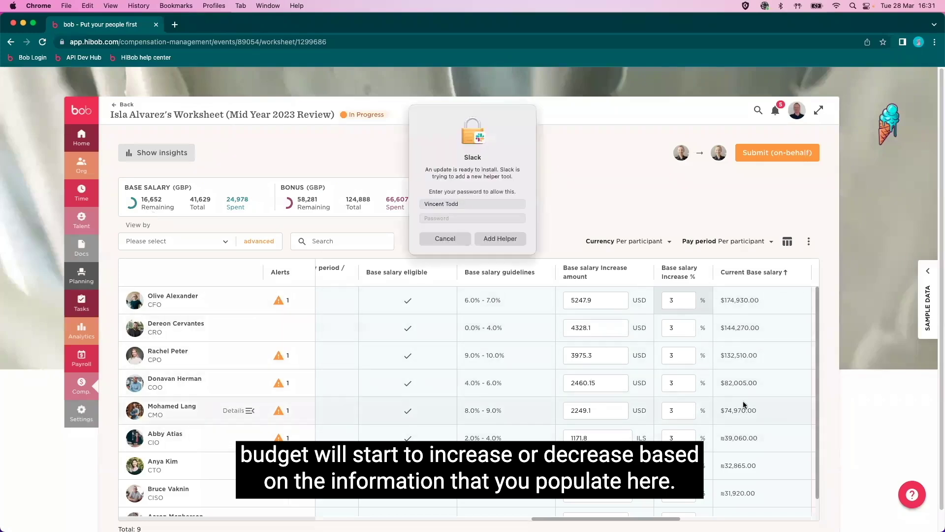
{"action": "left_click", "coordinate": [443, 239]}
{"action": "scroll", "coordinate": [295, 486], "scroll_direction": "left", "scroll_amount": 10}
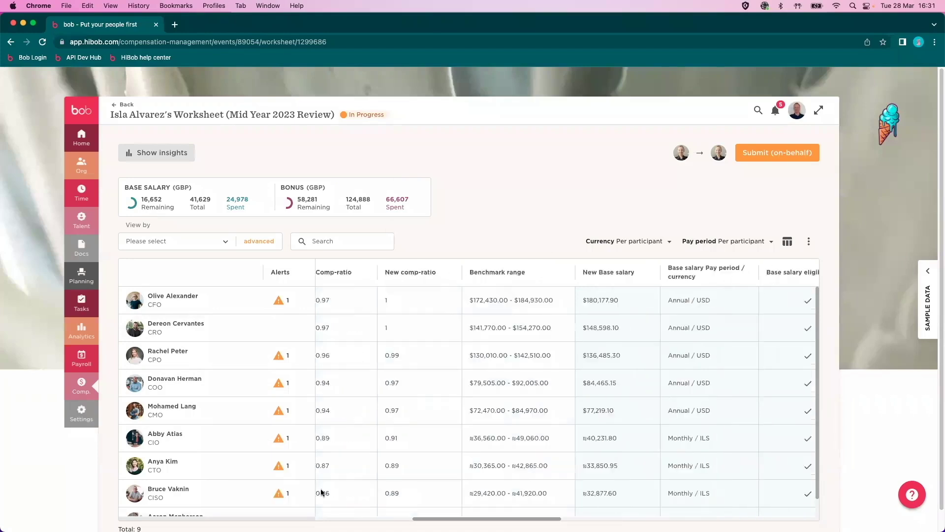
Return to the cycle page and log in as the compensation manager found by name search.
{"action": "left_click", "coordinate": [123, 105]}
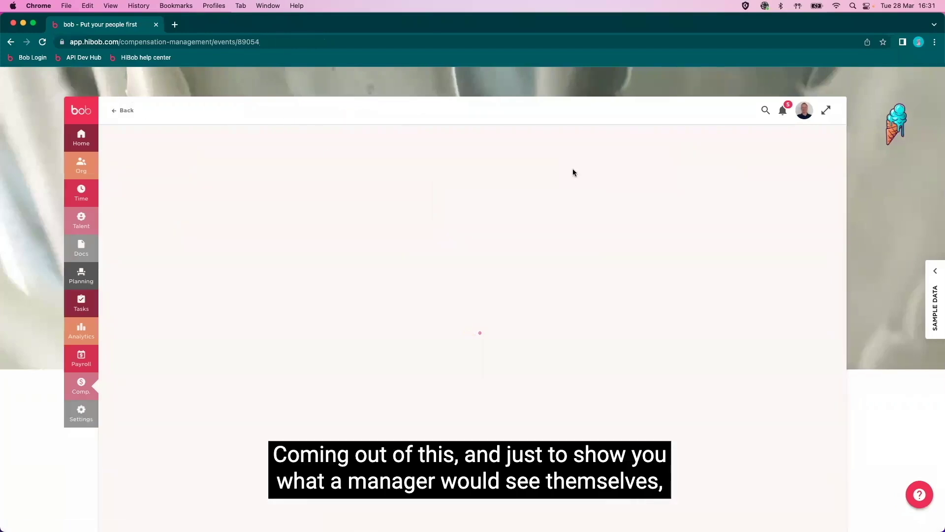
{"action": "left_click", "coordinate": [794, 116]}
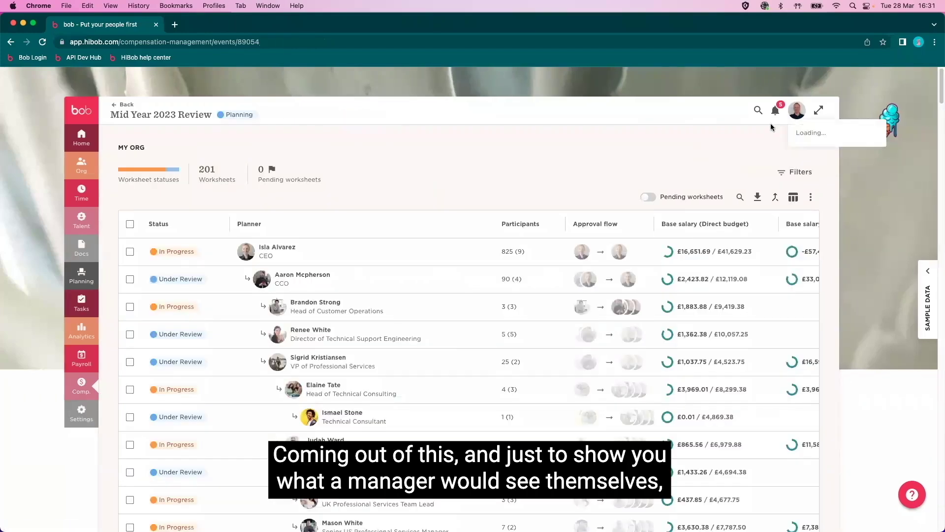
{"action": "left_click", "coordinate": [802, 131]}
{"action": "left_click", "coordinate": [454, 299]}
{"action": "type", "text": "camp"}
{"action": "left_click", "coordinate": [503, 364]}
{"action": "left_click", "coordinate": [549, 339]}
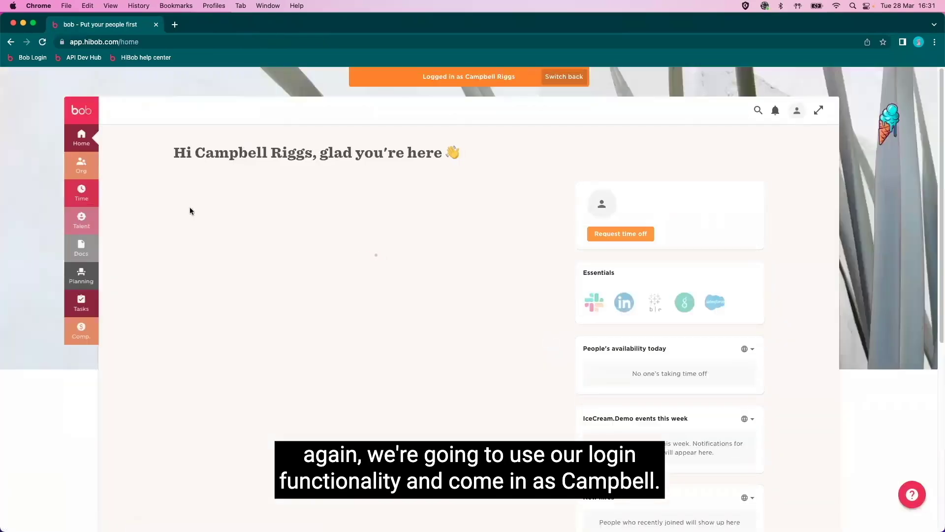
As that manager, enter Mid Year 2023 Review and view her worksheet's four direct reports.
{"action": "left_click", "coordinate": [84, 336]}
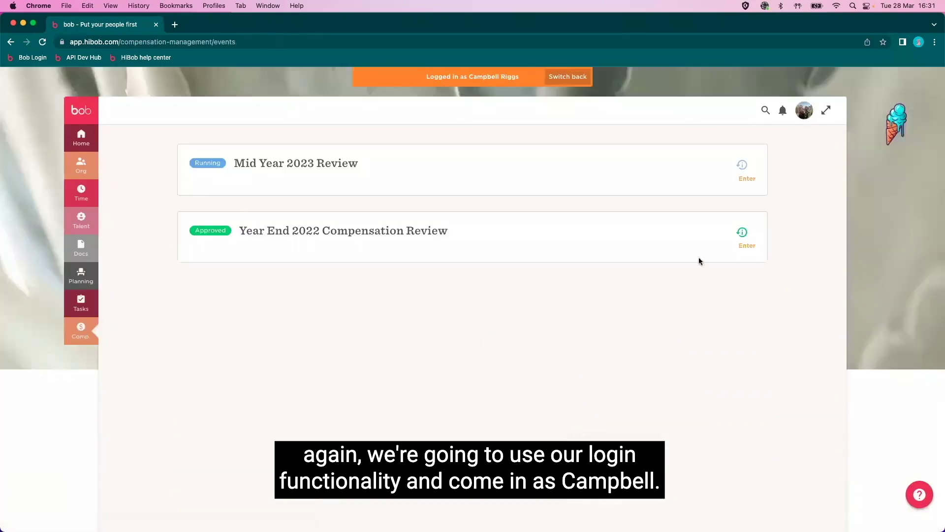
{"action": "left_click", "coordinate": [745, 183]}
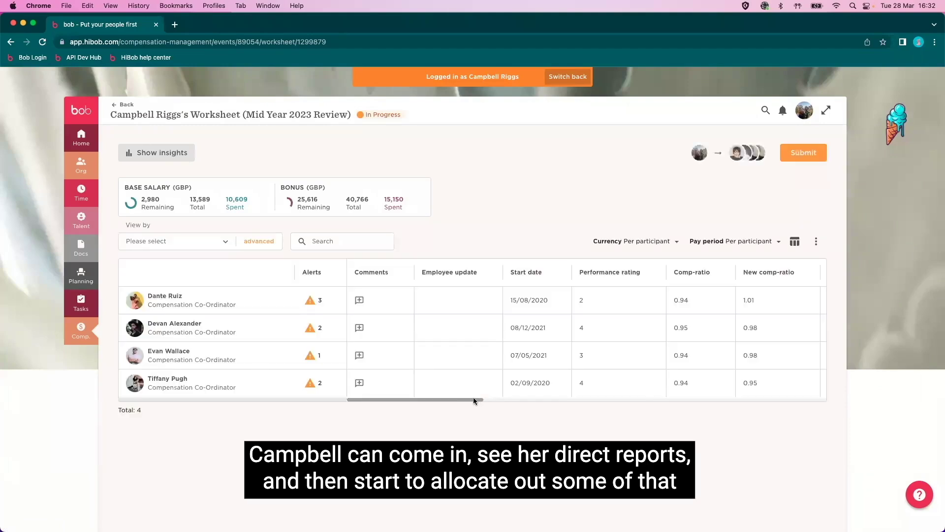
{"action": "left_click_drag", "start_coordinate": [465, 397], "coordinate": [489, 398]}
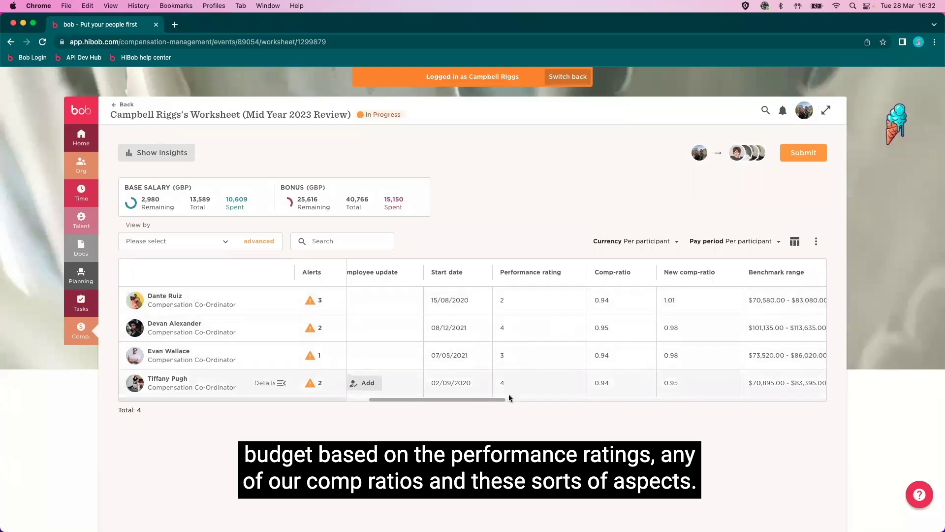
{"action": "left_click_drag", "start_coordinate": [439, 398], "coordinate": [398, 409]}
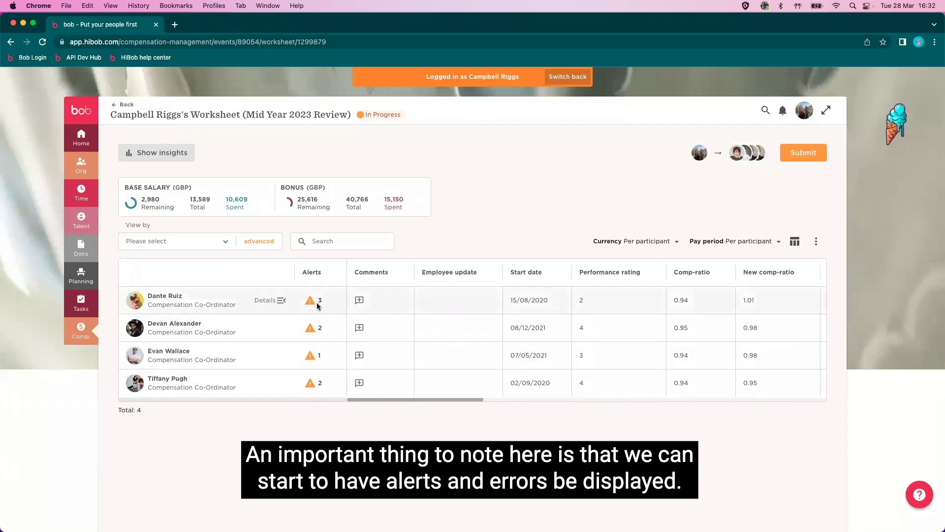
{"action": "mouse_move", "coordinate": [316, 303]}
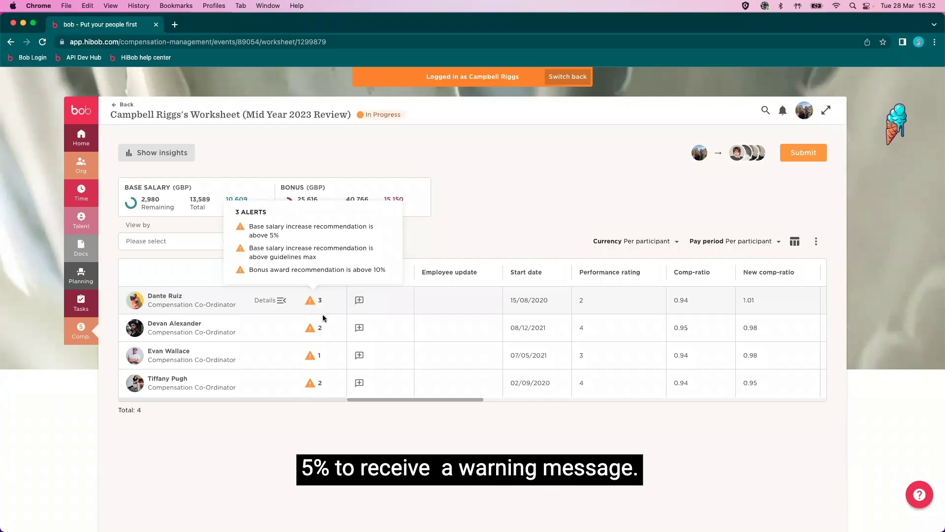
{"action": "mouse_move", "coordinate": [312, 355]}
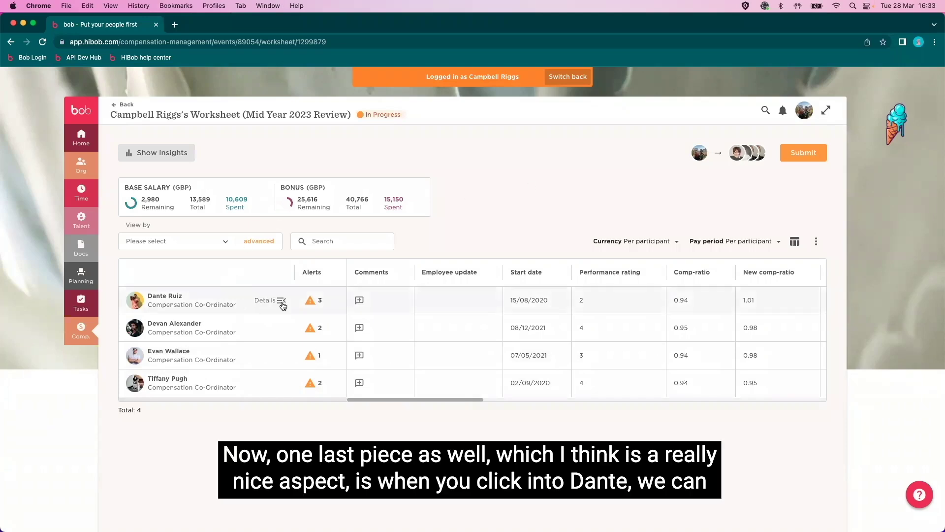
Open the first direct report's Details panel and scroll through compensation history, work history and activity.
{"action": "left_click", "coordinate": [281, 301]}
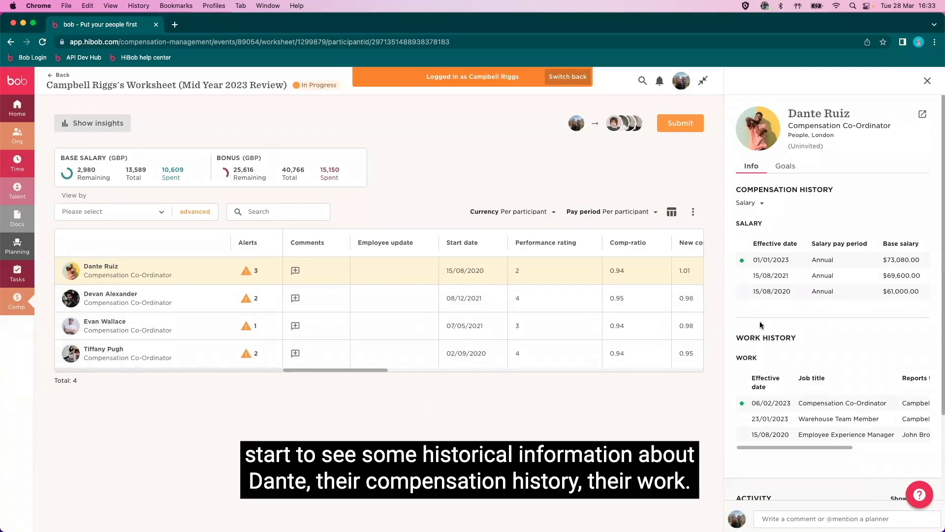
{"action": "scroll", "coordinate": [854, 342], "scroll_direction": "down", "scroll_amount": 3}
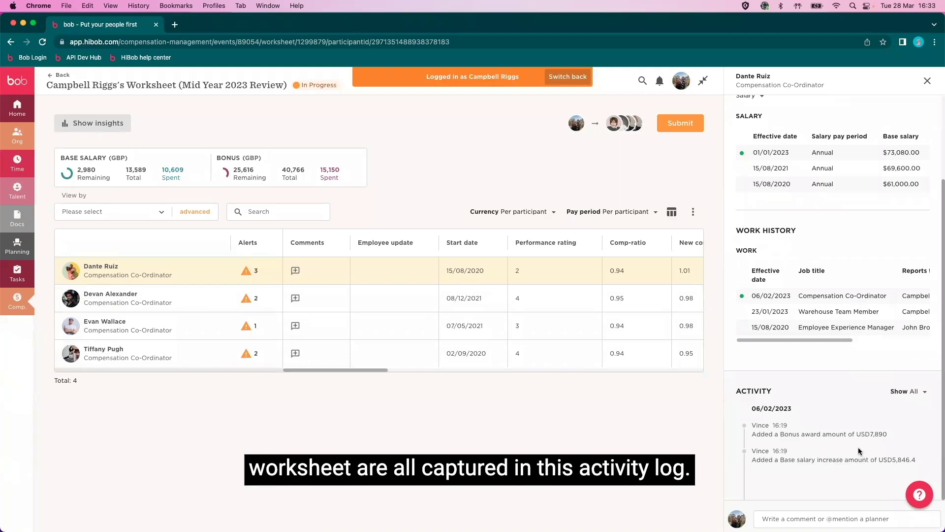
{"action": "scroll", "coordinate": [845, 412], "scroll_direction": "up", "scroll_amount": 3}
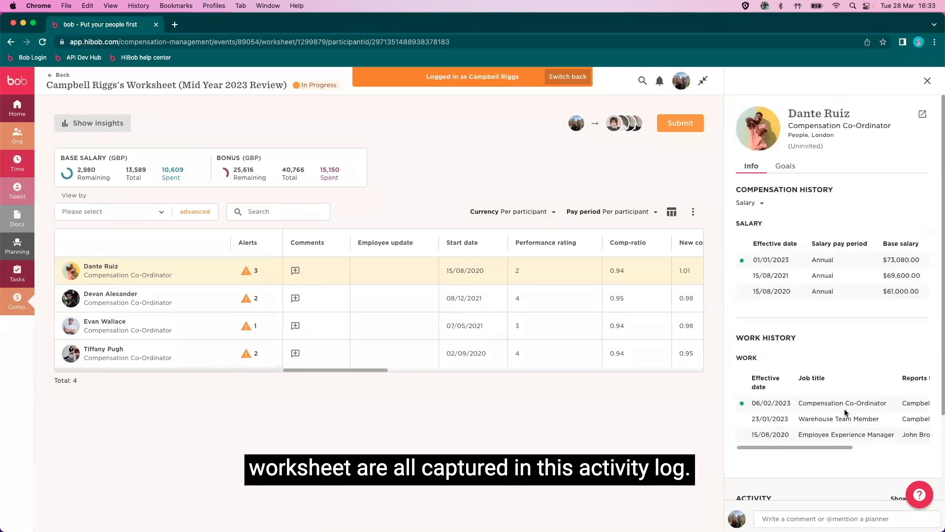
Switch the side panel to Goals, showing 4 goals at 47% overall progress.
{"action": "left_click", "coordinate": [782, 166]}
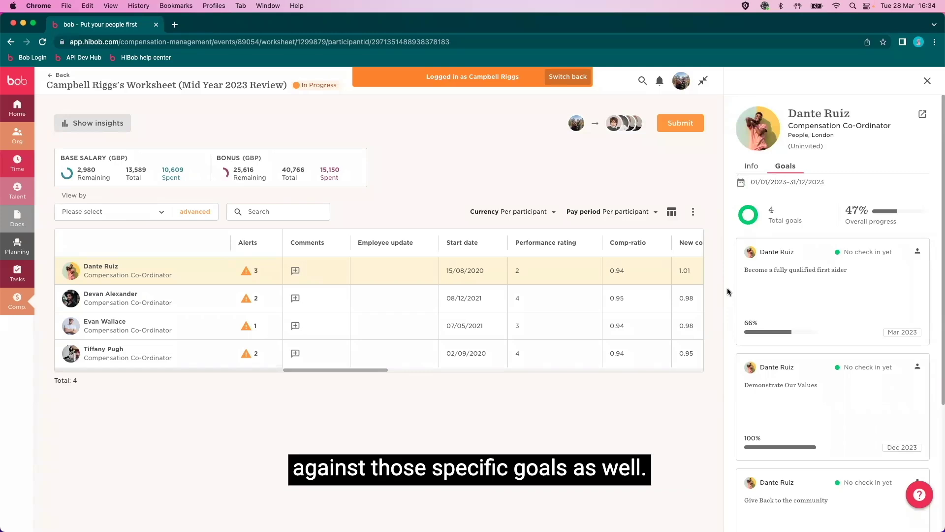
Leave the worksheet, switch back to the admin account and reopen the compensation events list.
{"action": "left_click", "coordinate": [63, 77]}
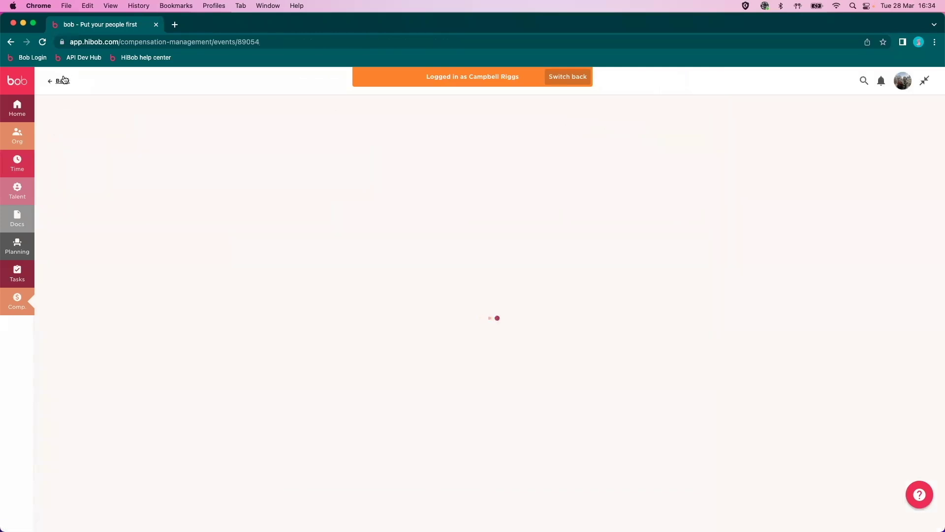
{"action": "left_click", "coordinate": [567, 76]}
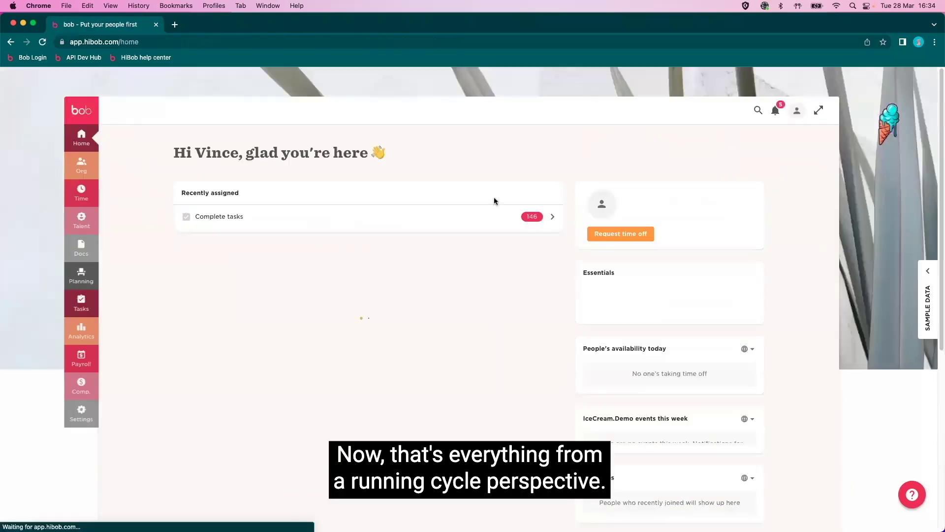
{"action": "left_click", "coordinate": [83, 392]}
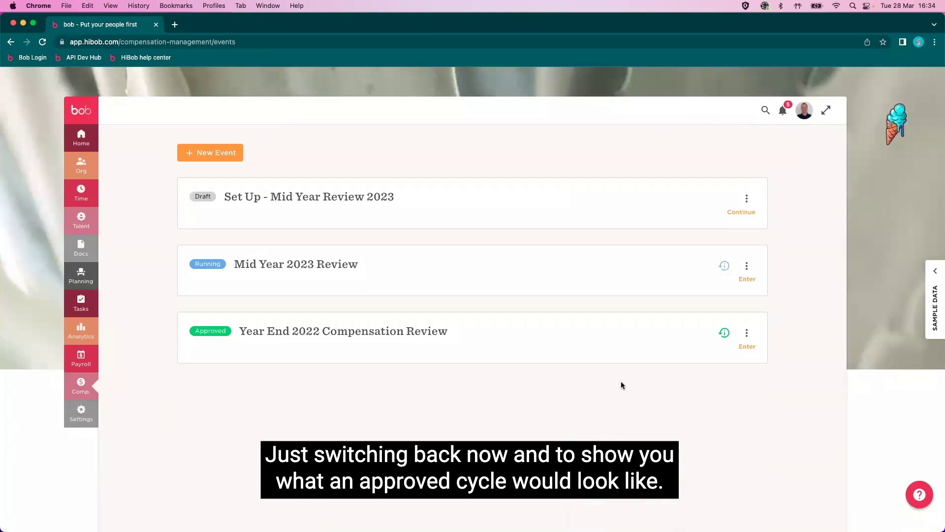
In the approved Year End 2022 review, pick the Compensation Letter template for a signature request, then cancel.
{"action": "left_click", "coordinate": [747, 347]}
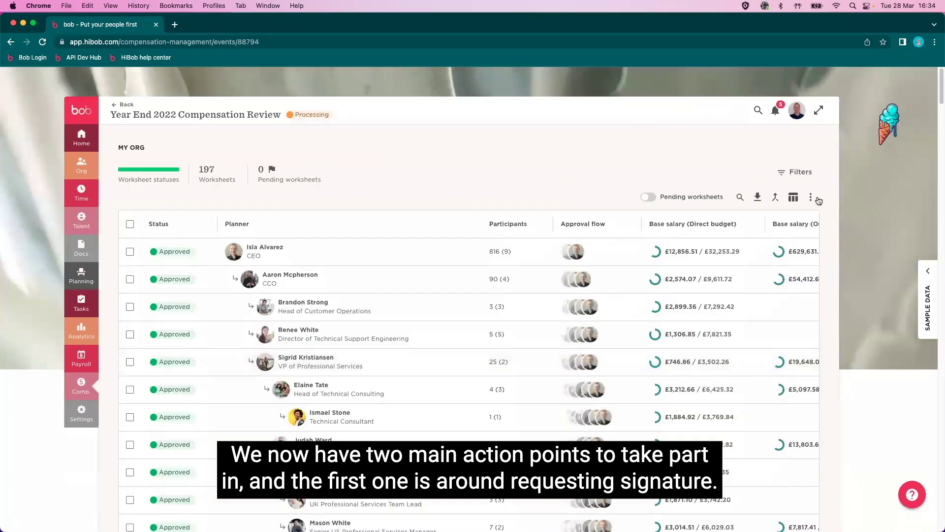
{"action": "left_click", "coordinate": [818, 196]}
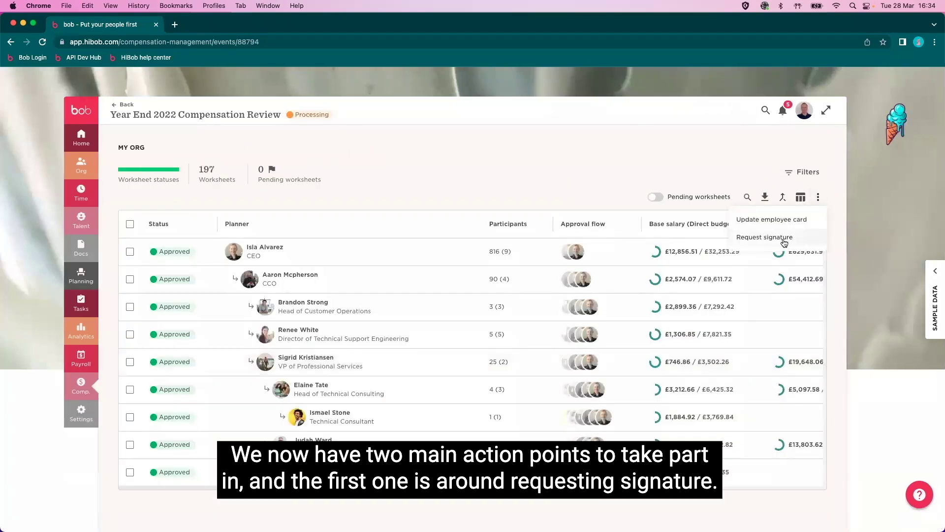
{"action": "left_click", "coordinate": [784, 243]}
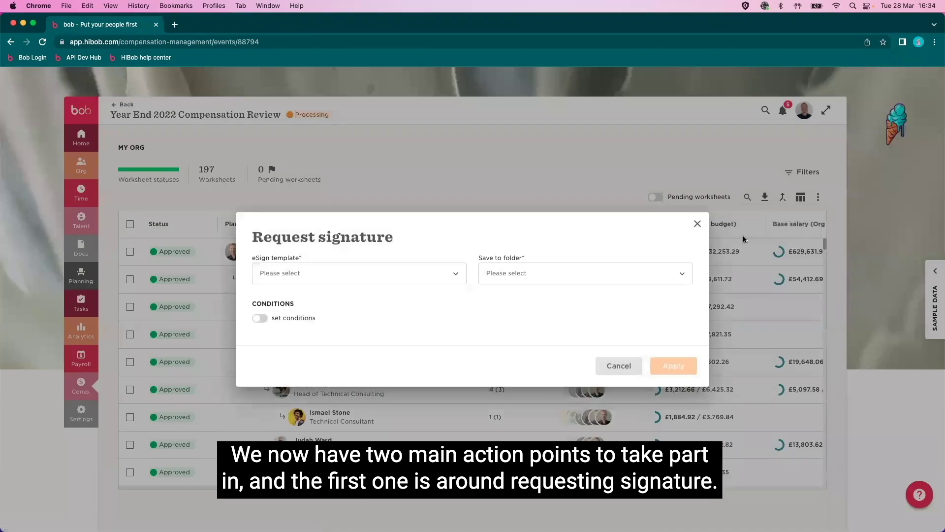
{"action": "left_click", "coordinate": [401, 273]}
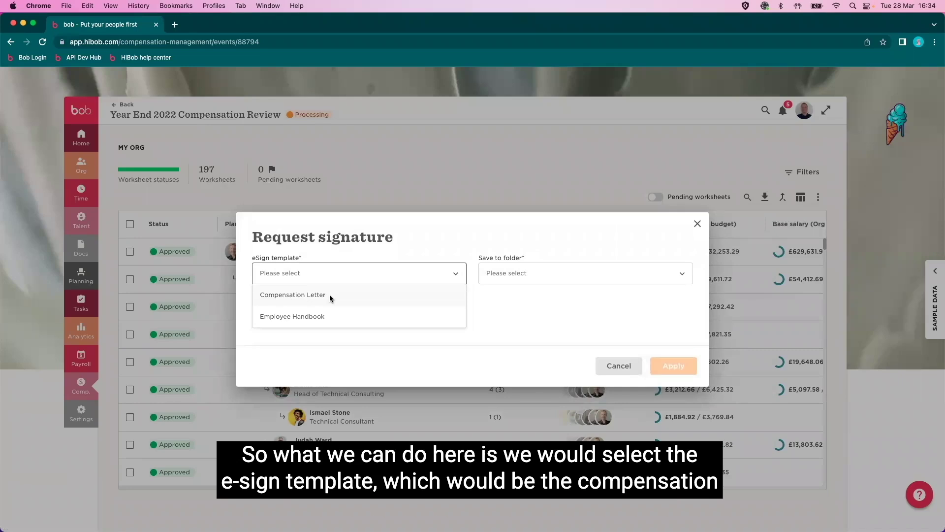
{"action": "left_click", "coordinate": [530, 294]}
{"action": "left_click", "coordinate": [617, 365]}
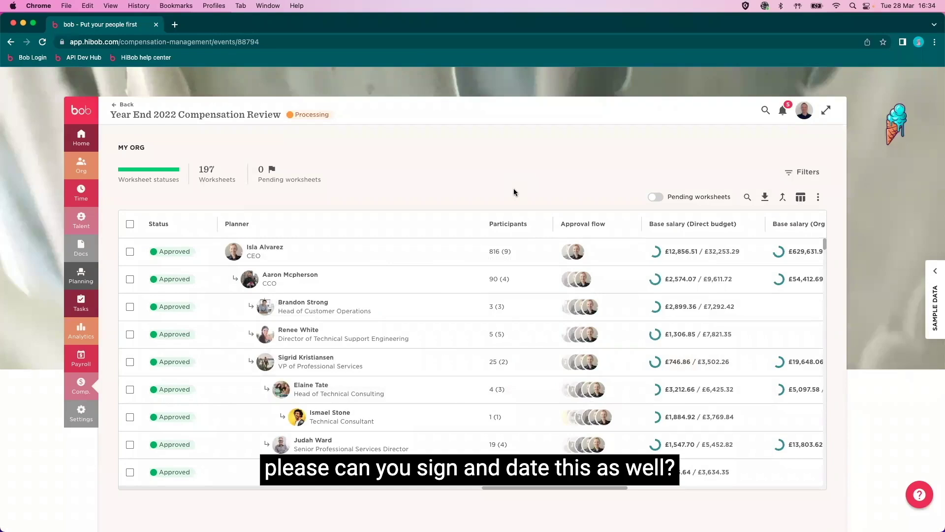
View the Compensation Letter eSign template in Settings, then exit the editor without saving.
{"action": "mouse_move", "coordinate": [75, 422]}
{"action": "left_click", "coordinate": [175, 250]}
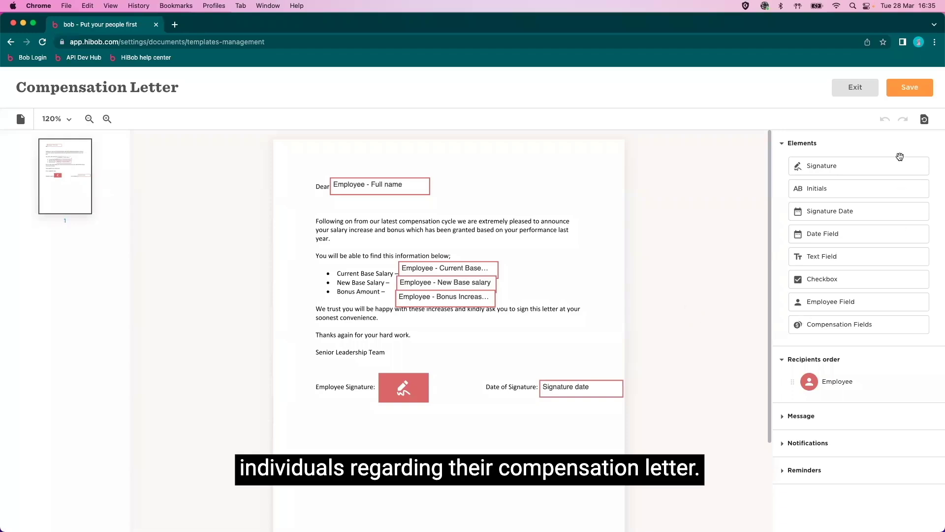
{"action": "left_click", "coordinate": [854, 88]}
{"action": "left_click", "coordinate": [554, 339]}
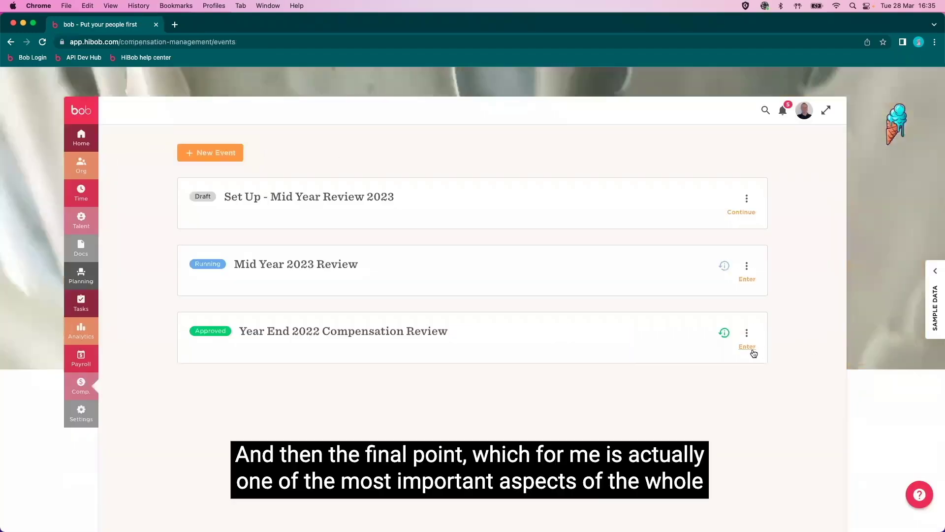
{"action": "left_click", "coordinate": [748, 347]}
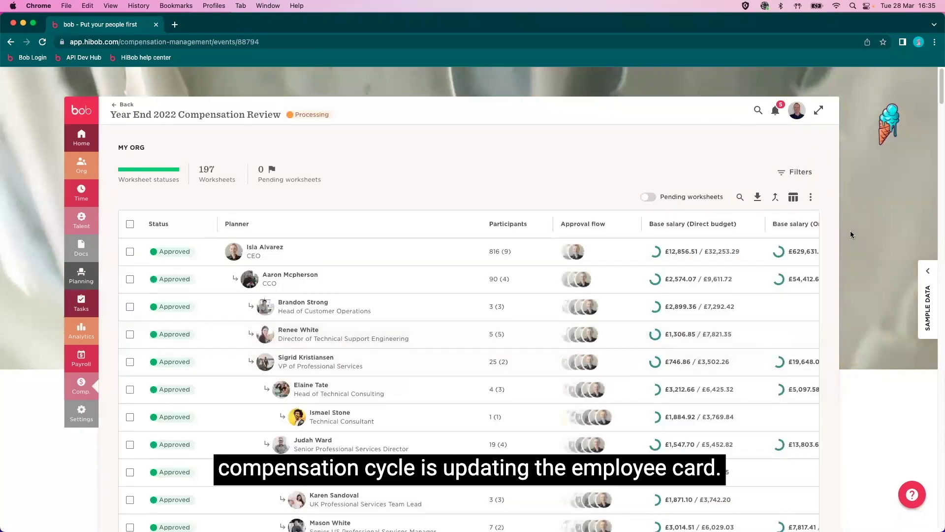
{"action": "left_click", "coordinate": [817, 198]}
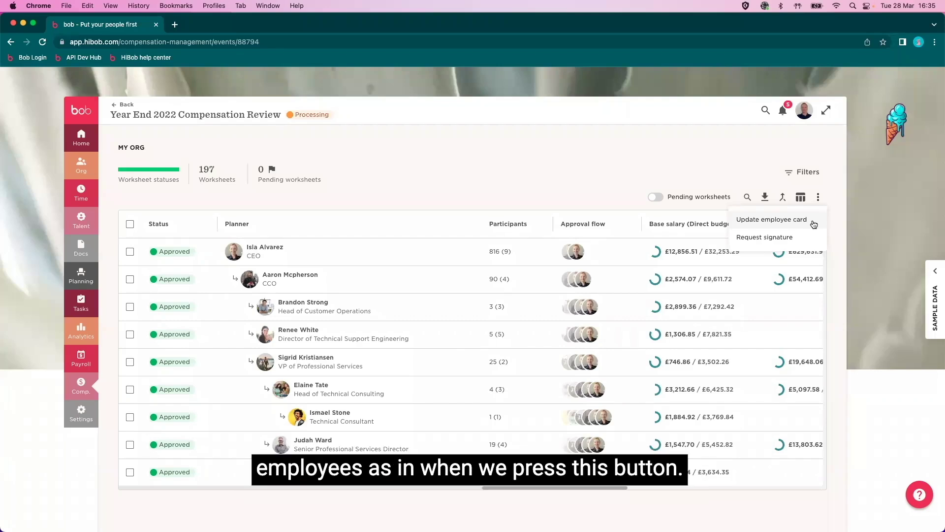
{"action": "left_click", "coordinate": [565, 180]}
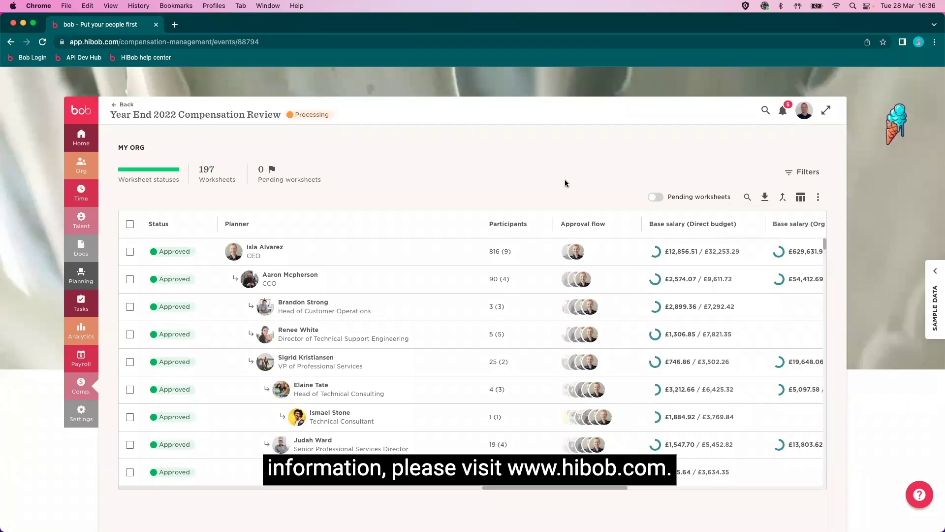